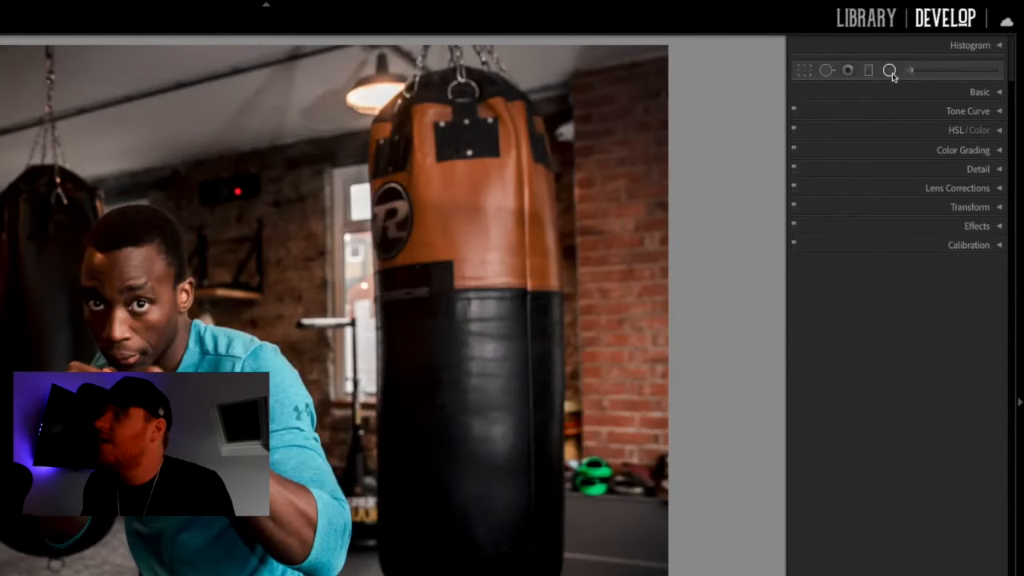
# Step: Add a large radial filter around the boxer and darken its surroundings by lowering Shadows and Whites and setting Blacks to -47
pyautogui.click(890, 71)
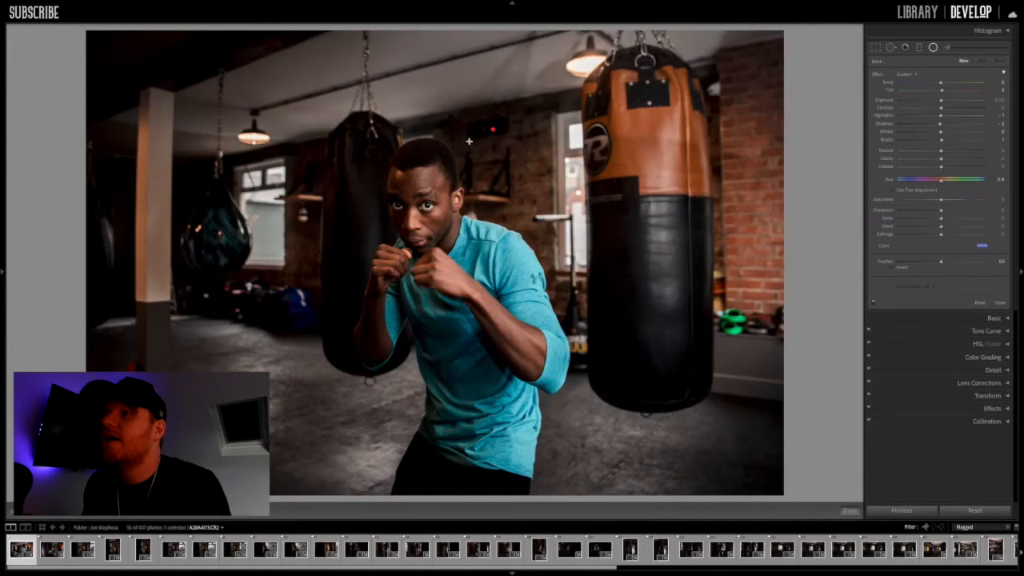
pyautogui.moveTo(262, 90); pyautogui.dragTo(413, 289)
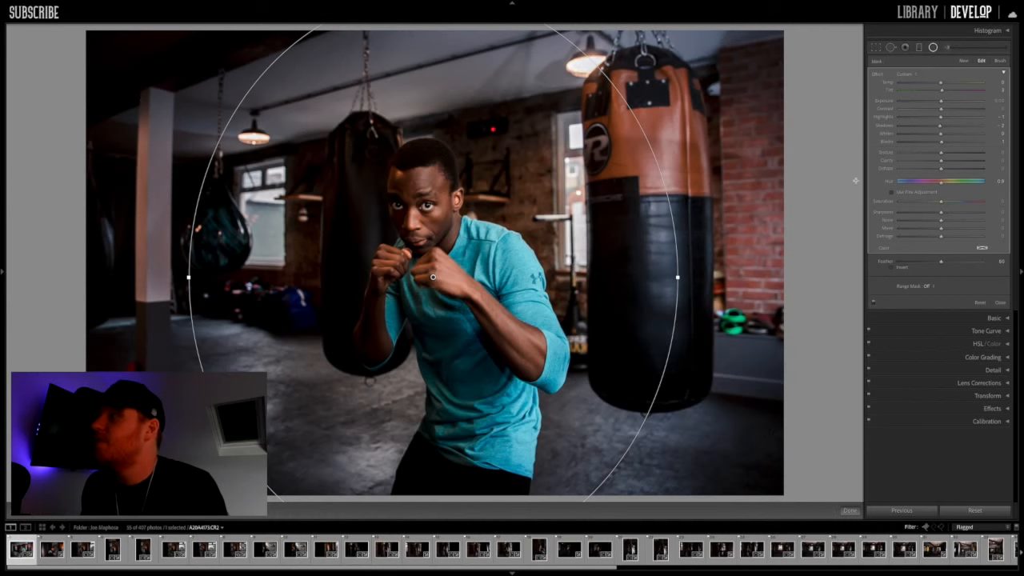
pyautogui.moveTo(923, 128); pyautogui.dragTo(905, 126)
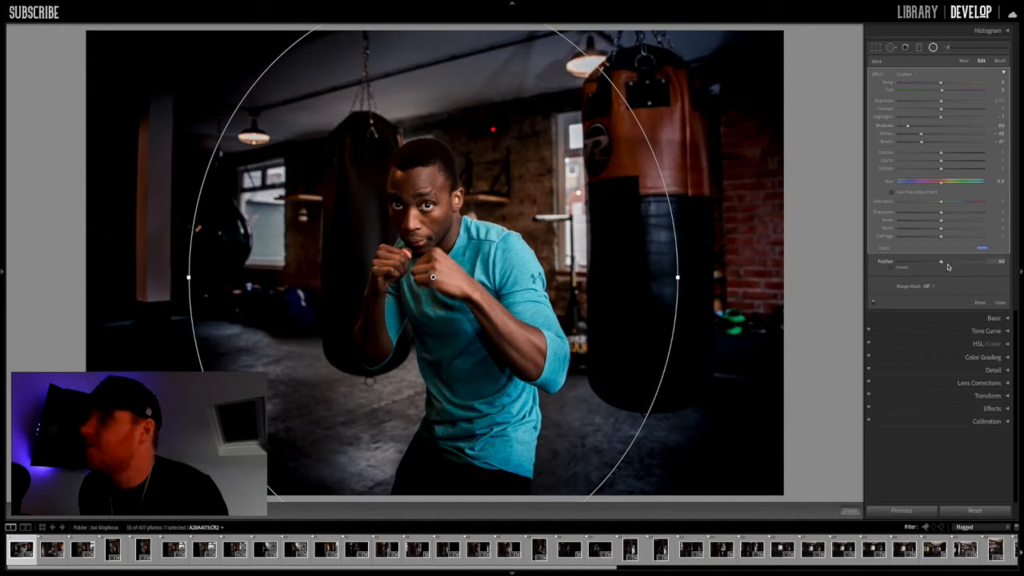
# Step: Adjust the radial filter's Feather to 65, checking the edge falloff with the mask overlay
pyautogui.moveTo(942, 264); pyautogui.dragTo(913, 265)
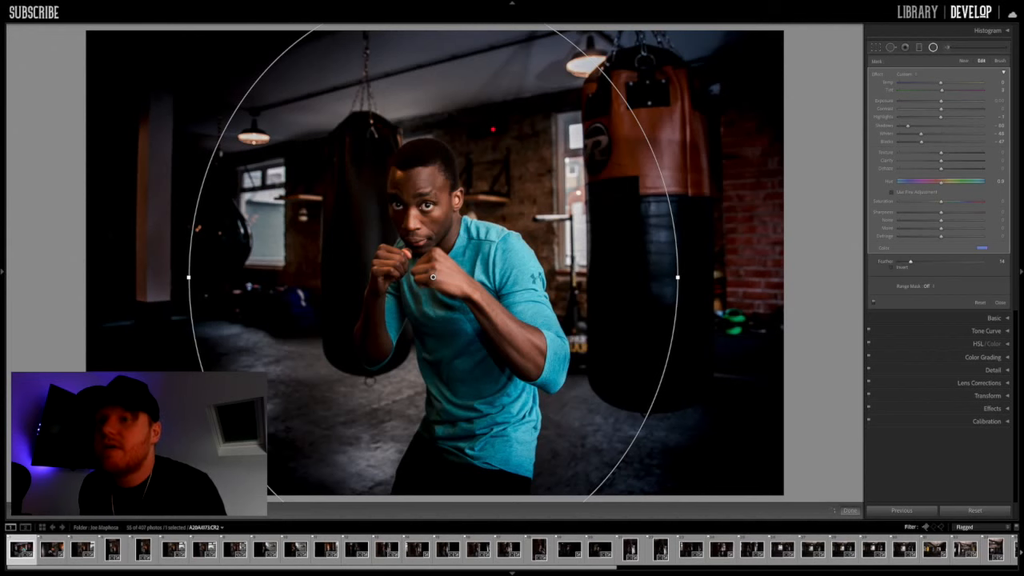
pyautogui.press('o')
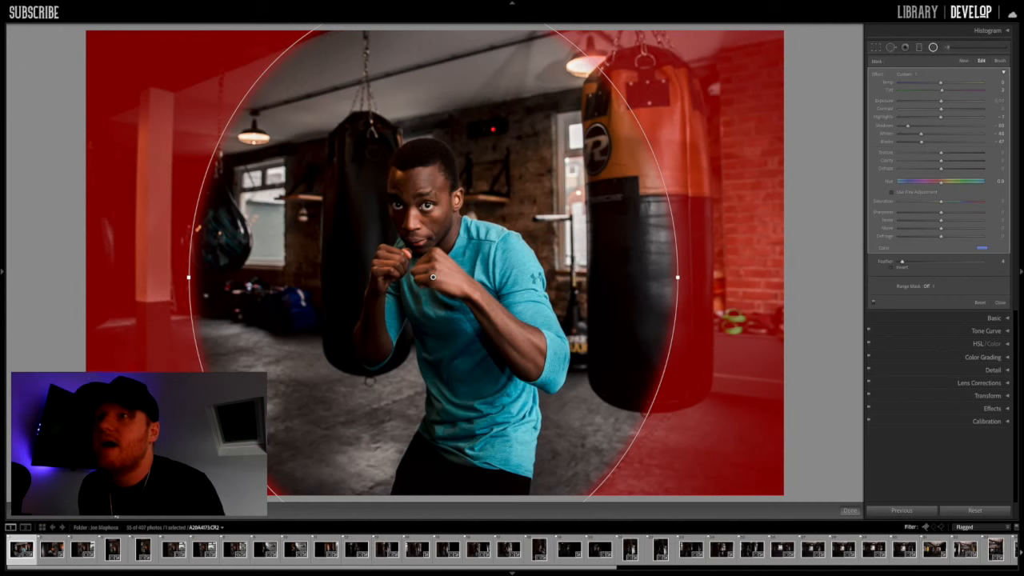
pyautogui.press('o')
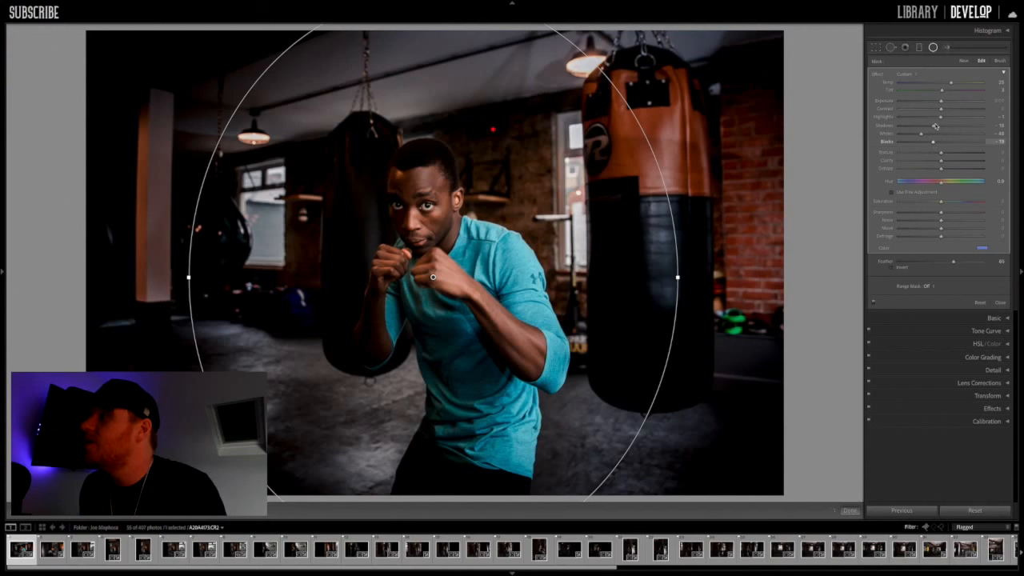
# Step: Set the radial filter's Blacks to -34, and shrink and recentre the ellipse over the boxer
pyautogui.click(928, 142)
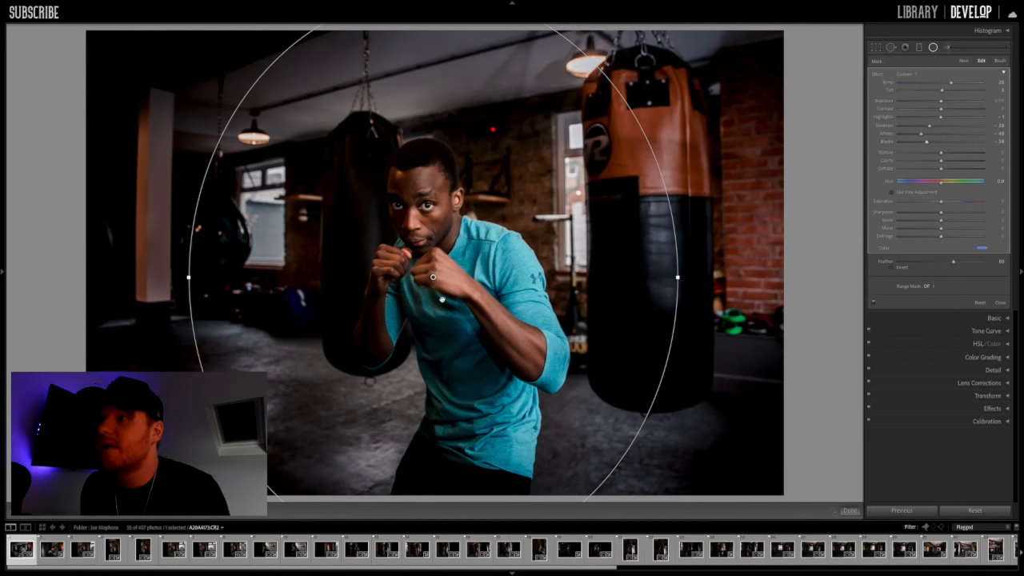
pyautogui.moveTo(678, 278); pyautogui.dragTo(626, 263)
pyautogui.moveTo(451, 256); pyautogui.dragTo(476, 257)
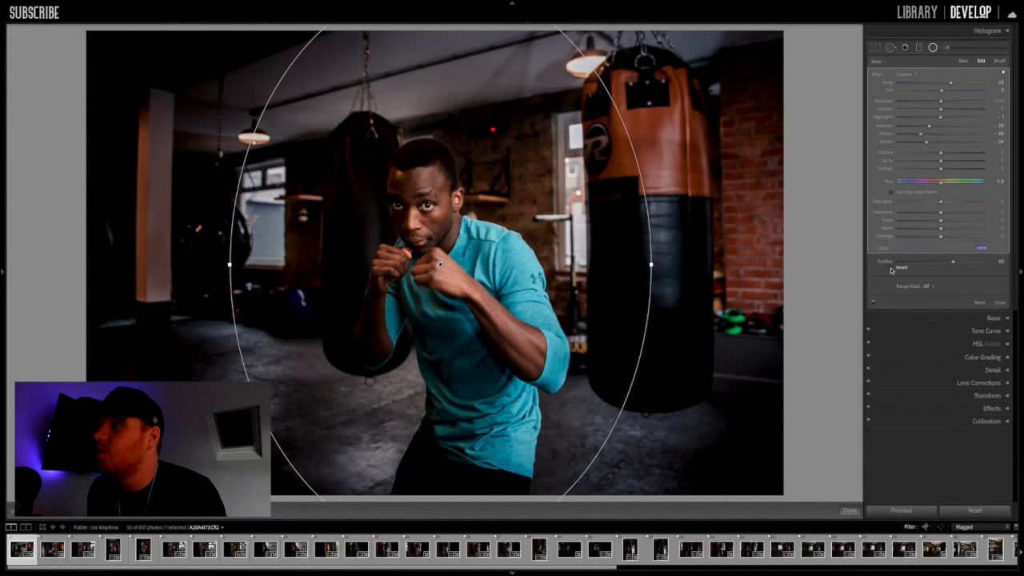
# Step: Invert the radial filter so it affects the area inside the ellipse, and adjust its Exposure
pyautogui.click(892, 269)
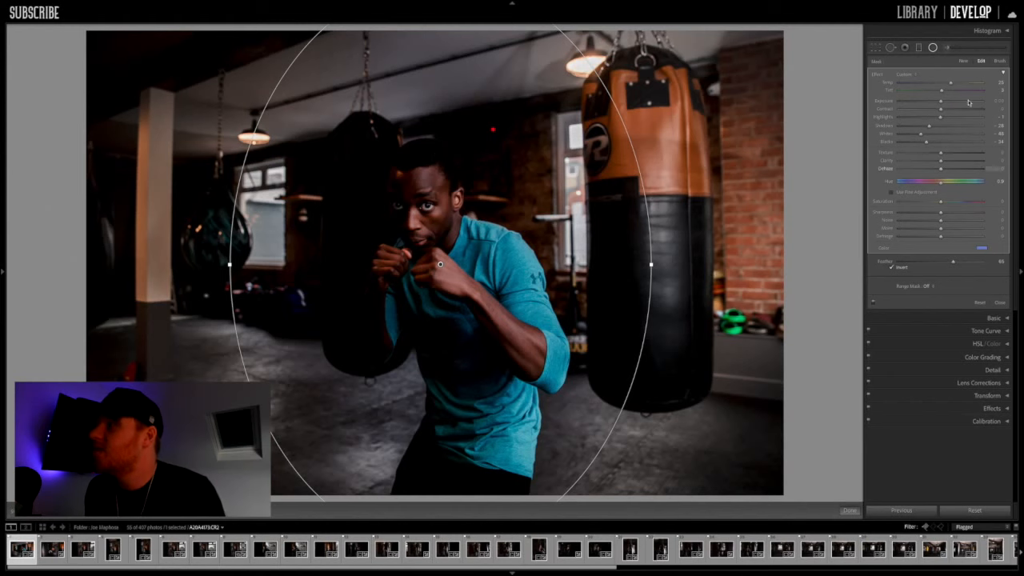
pyautogui.moveTo(942, 104)
pyautogui.mouseDown()
pyautogui.moveTo(976, 104)
pyautogui.moveTo(940, 104)
pyautogui.mouseUp()
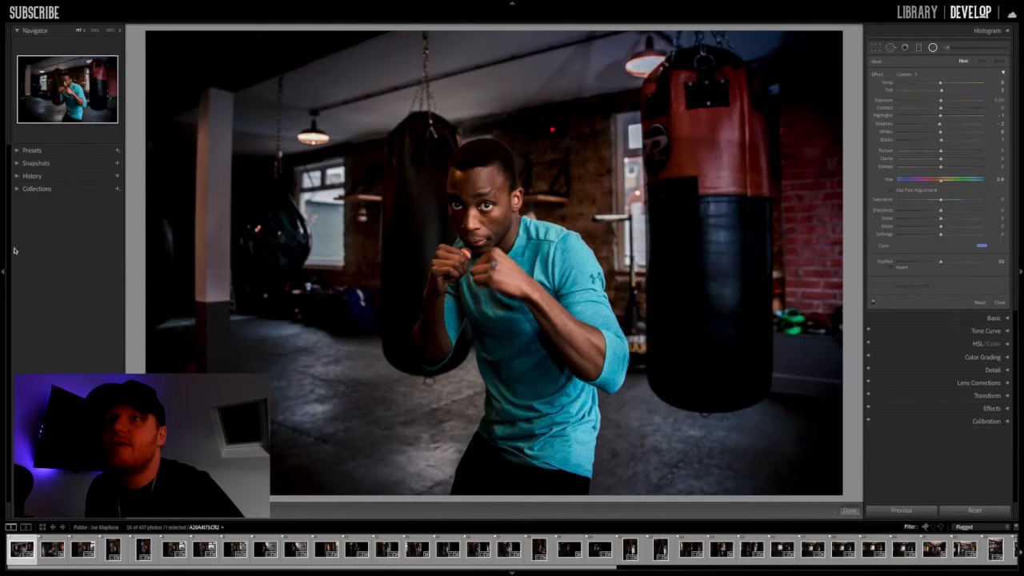
# Step: Browse the boxer photo's edit history and preview an earlier state from the list
pyautogui.click(18, 178)
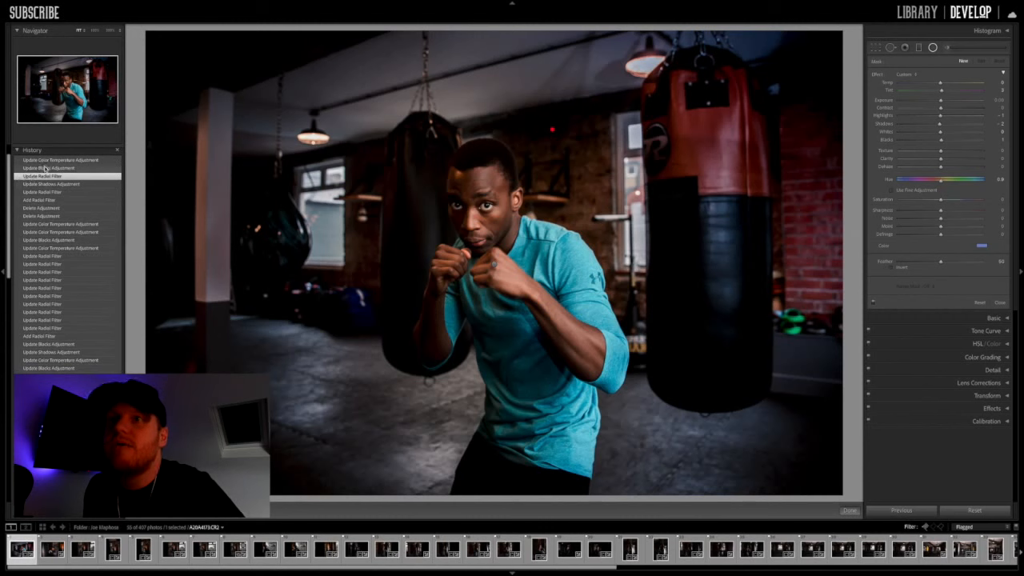
pyautogui.scroll(-4, 64, 254)
pyautogui.scroll(-8, 63, 253)
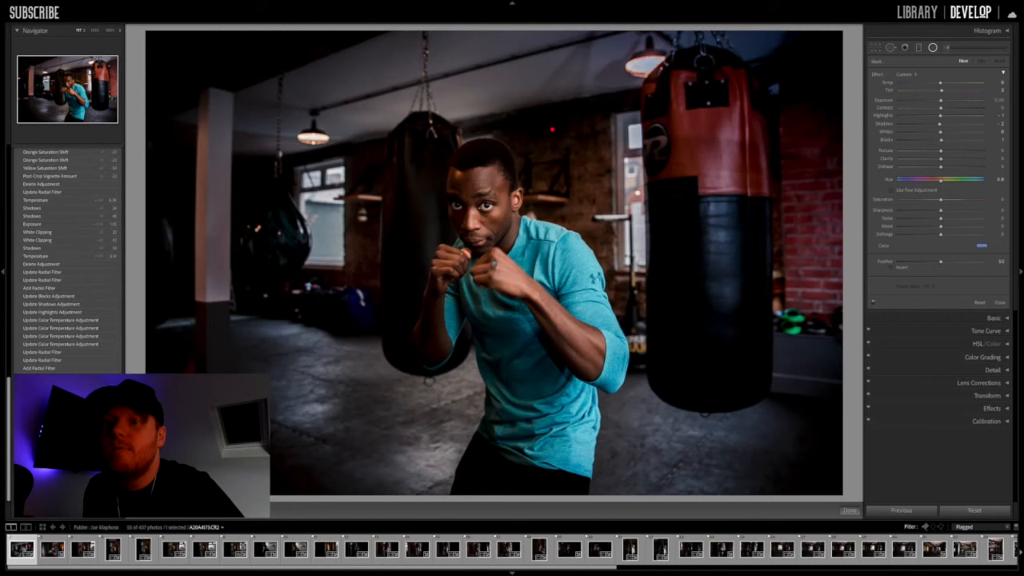
pyautogui.click(68, 264)
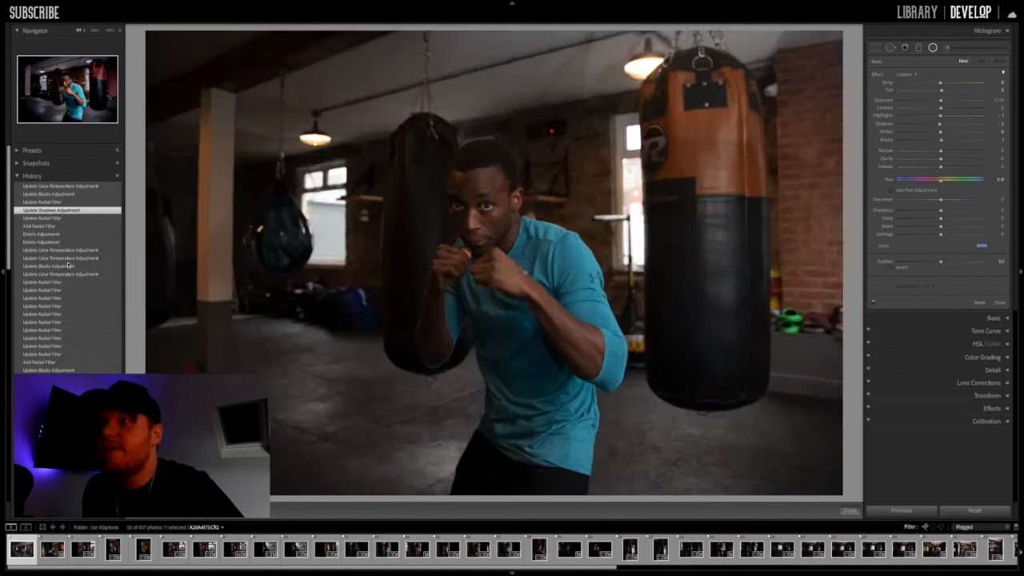
pyautogui.scroll(-1, 81, 272)
pyautogui.scroll(-3, 81, 273)
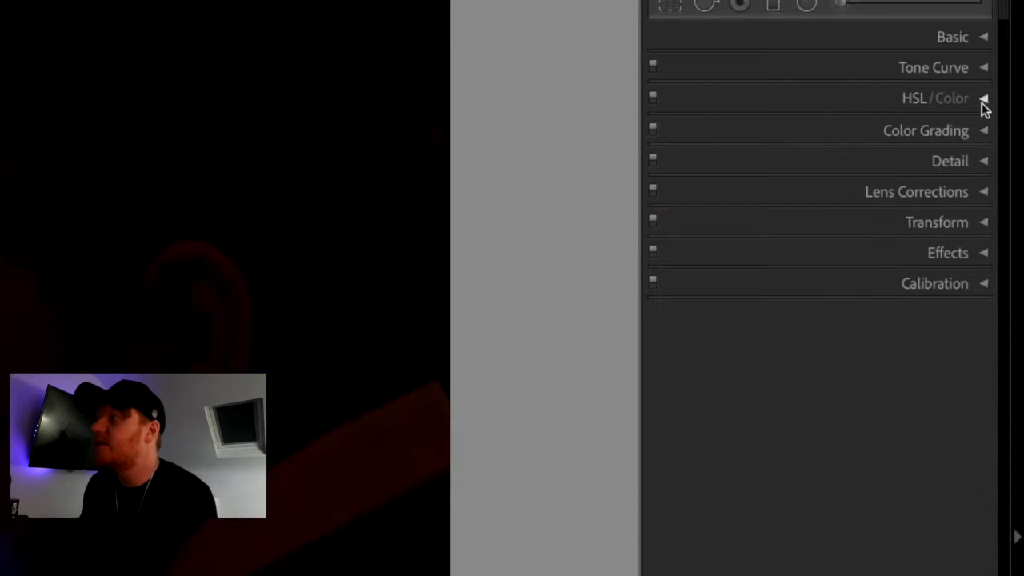
# Step: Use the targeted Hue adjustment on the woman's dress to shift the blues toward purple, with Purple hue at +7
pyautogui.click(1007, 88)
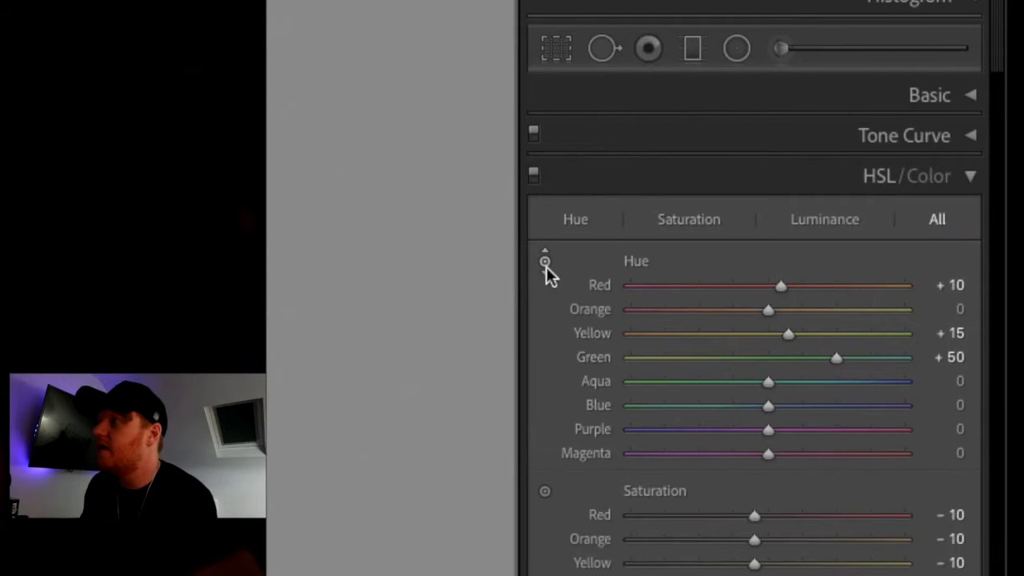
pyautogui.click(873, 117)
pyautogui.click(873, 117)
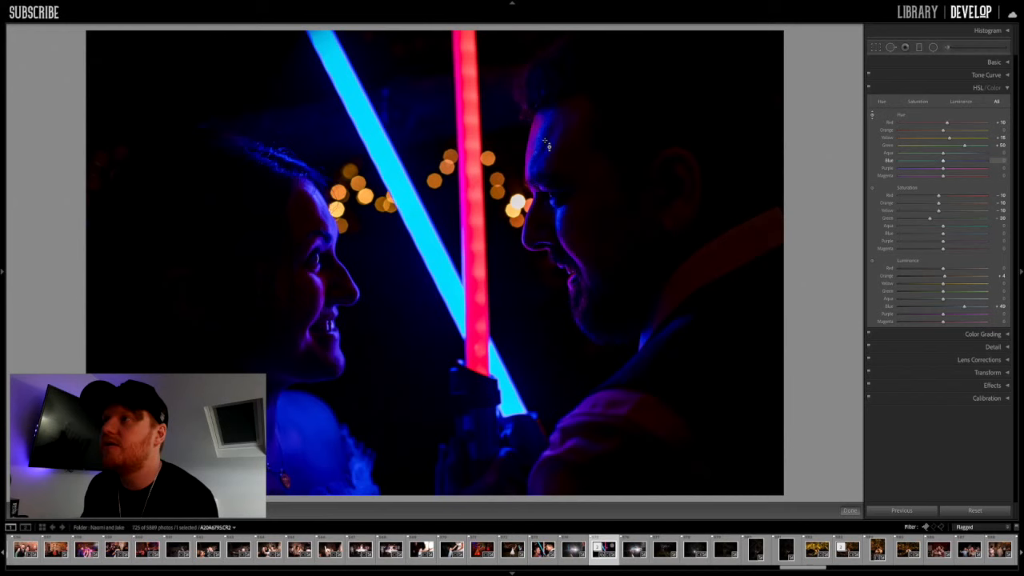
pyautogui.moveTo(321, 424)
pyautogui.mouseDown()
pyautogui.moveTo(320, 463)
pyautogui.moveTo(320, 408)
pyautogui.mouseUp()
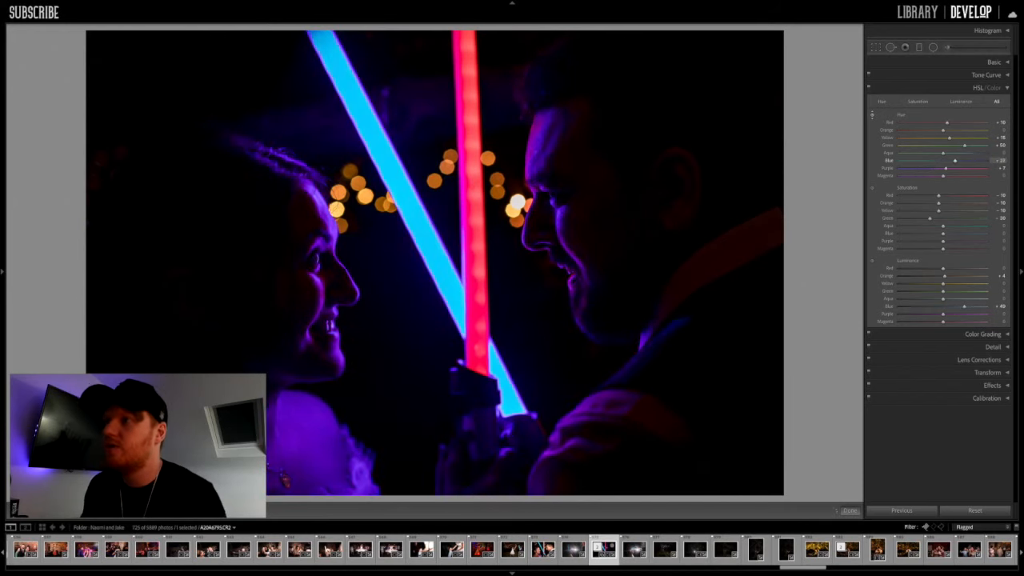
# Step: Use targeted adjustments to reduce the dress's blue and purple saturation and darken the luminance of the red lightsaber and the man's forehead
pyautogui.click(873, 189)
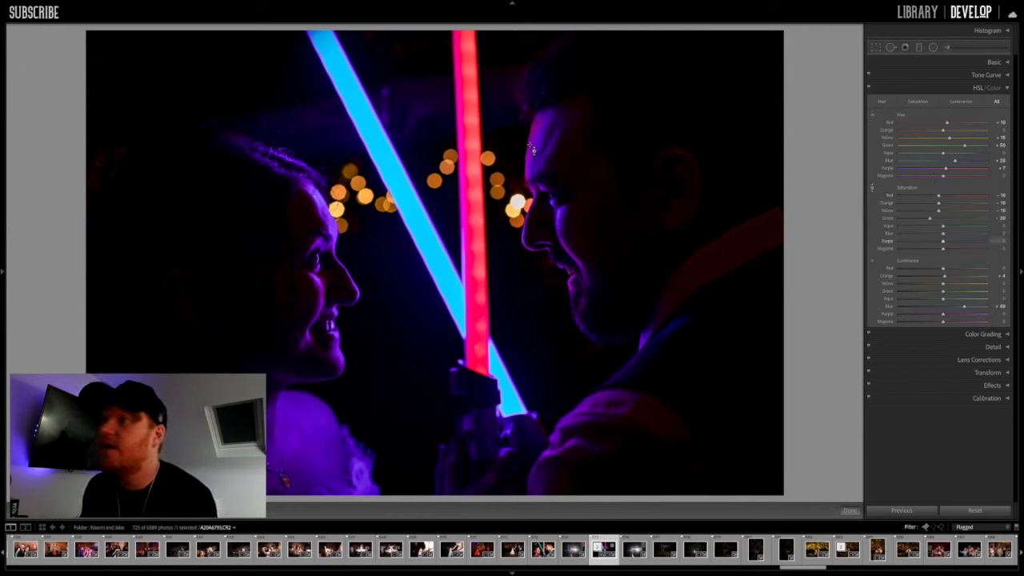
pyautogui.moveTo(320, 424)
pyautogui.mouseDown()
pyautogui.moveTo(320, 460)
pyautogui.moveTo(320, 385)
pyautogui.moveTo(321, 419)
pyautogui.mouseUp()
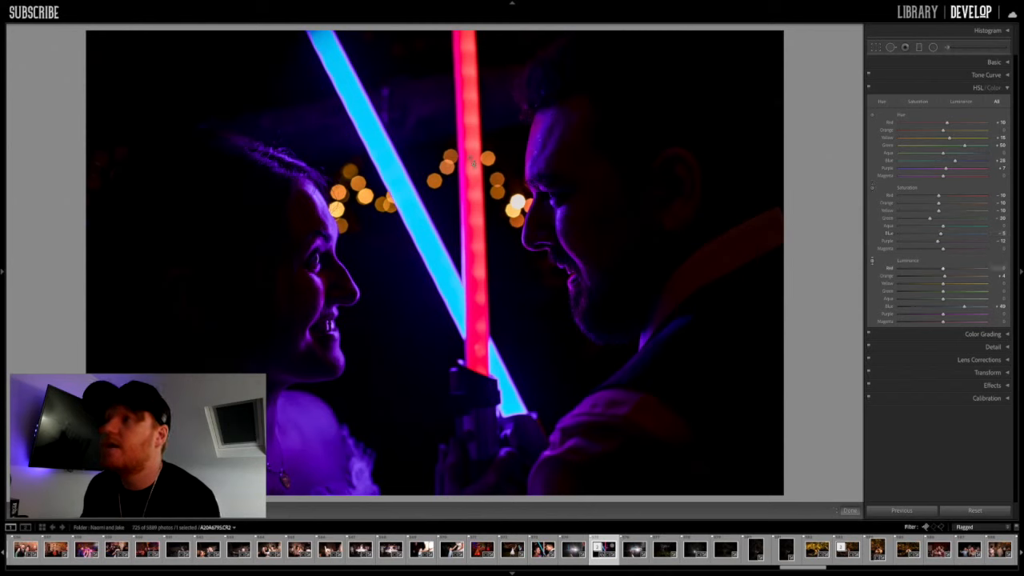
pyautogui.moveTo(463, 170)
pyautogui.mouseDown()
pyautogui.moveTo(463, 197)
pyautogui.moveTo(463, 167)
pyautogui.mouseUp()
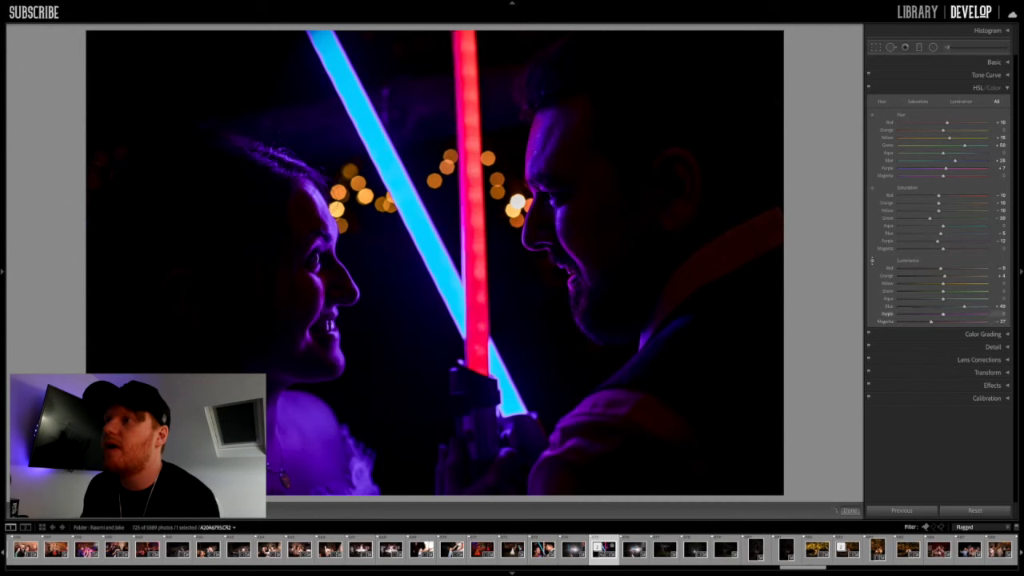
pyautogui.moveTo(537, 137); pyautogui.dragTo(537, 158)
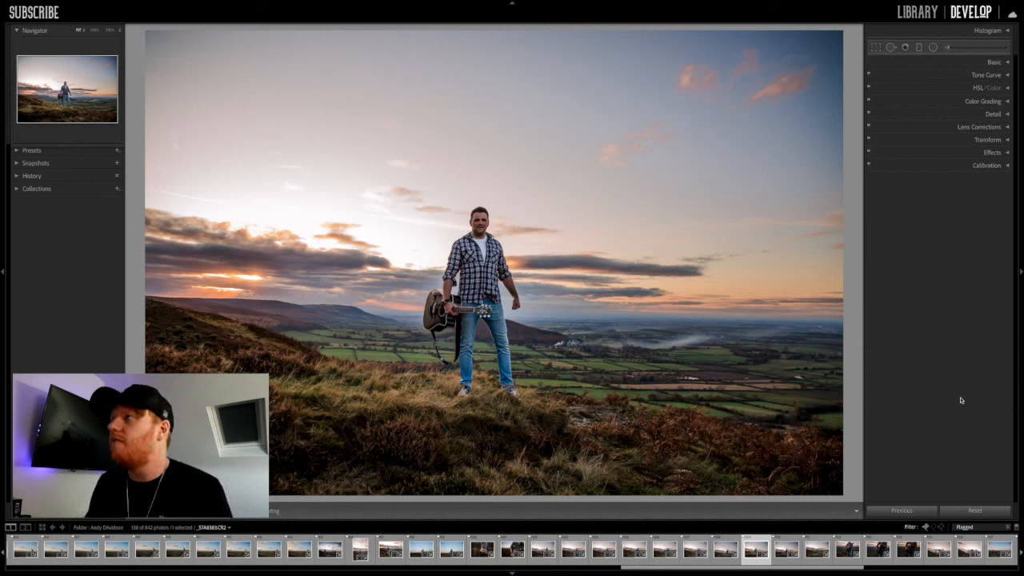
# Step: Lower Dehaze to a negative value on the hillside guitarist photo and raise it back to a positive value
pyautogui.click(996, 62)
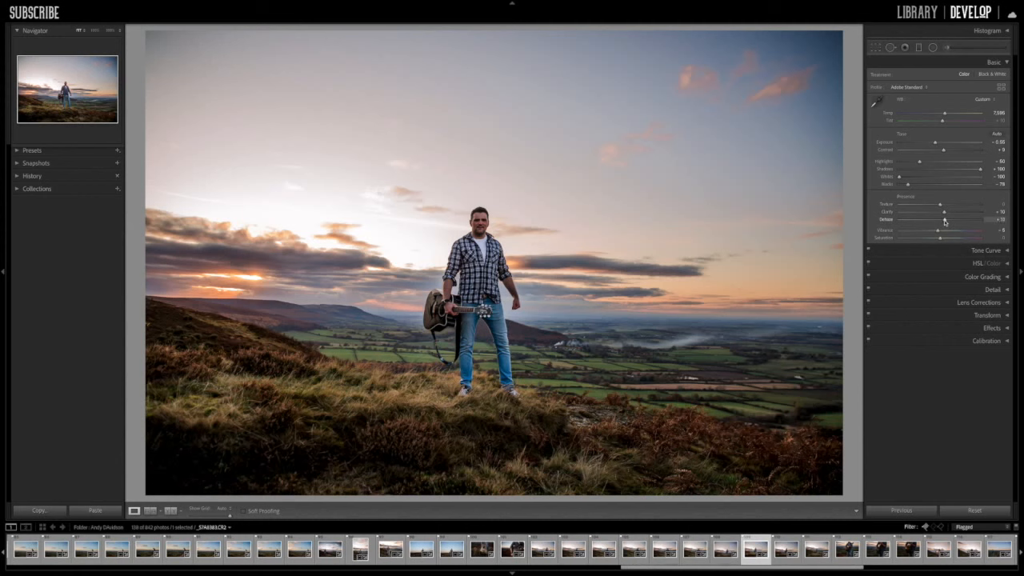
pyautogui.moveTo(944, 222); pyautogui.dragTo(927, 221)
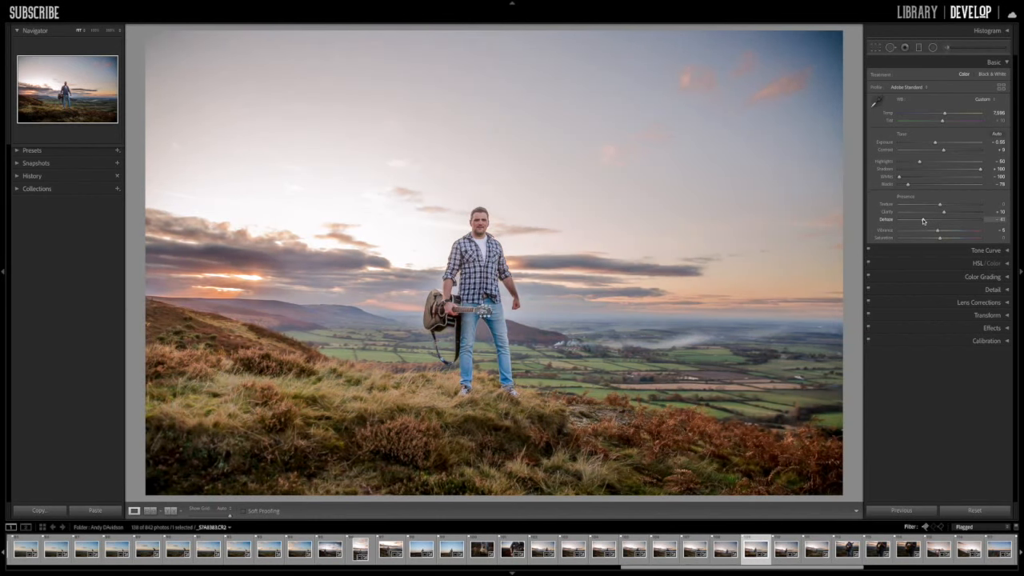
pyautogui.moveTo(923, 221); pyautogui.dragTo(947, 224)
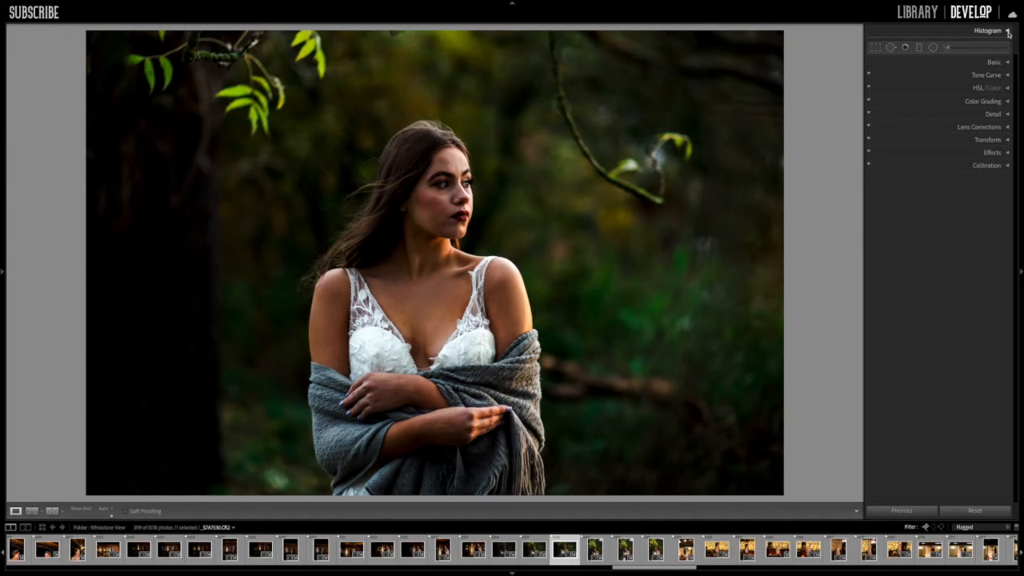
# Step: Paint an adjustment brush mask over the woman's face with the mask overlay shown
pyautogui.click(948, 48)
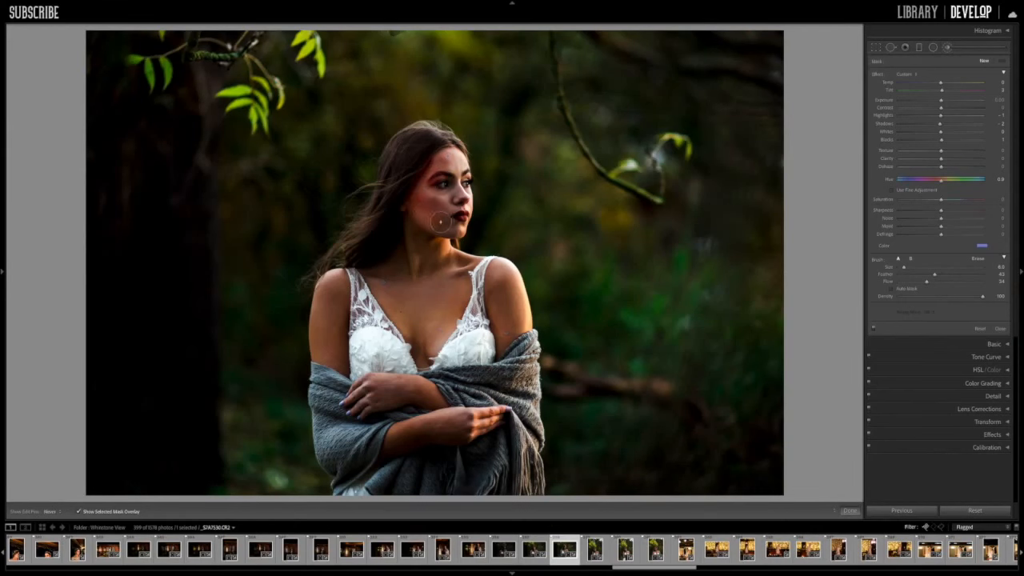
pyautogui.press('o')
pyautogui.moveTo(431, 220)
pyautogui.mouseDown()
pyautogui.moveTo(459, 231)
pyautogui.moveTo(443, 179)
pyautogui.mouseUp()
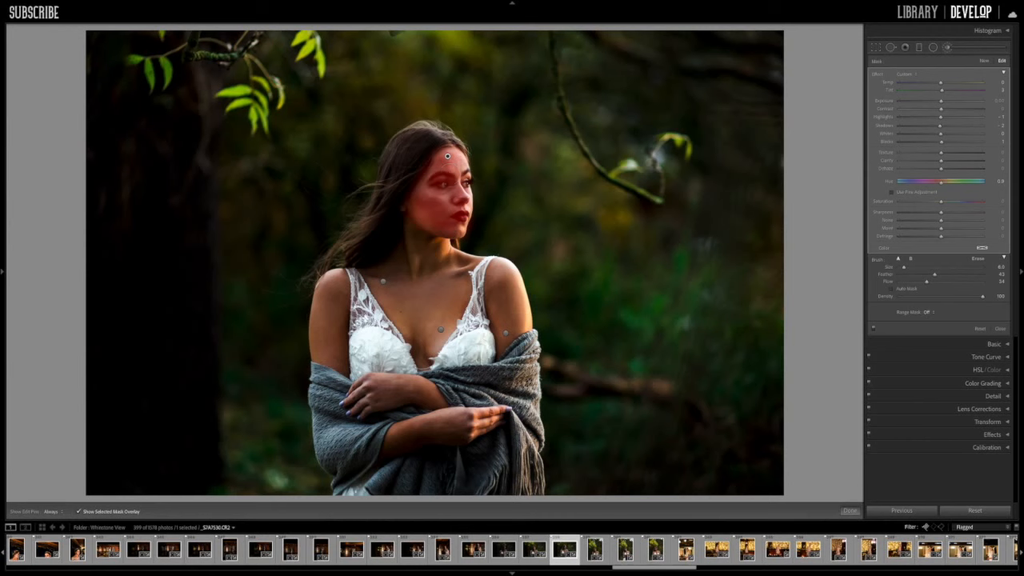
pyautogui.moveTo(447, 156)
pyautogui.mouseDown()
pyautogui.moveTo(426, 202)
pyautogui.moveTo(452, 157)
pyautogui.mouseUp()
# Step: Hide the overlay, set the face mask's Temp to 50, Exposure to 0.41 and Shadows to 32, and enable Use Fine Adjustment for hue
pyautogui.click(79, 512)
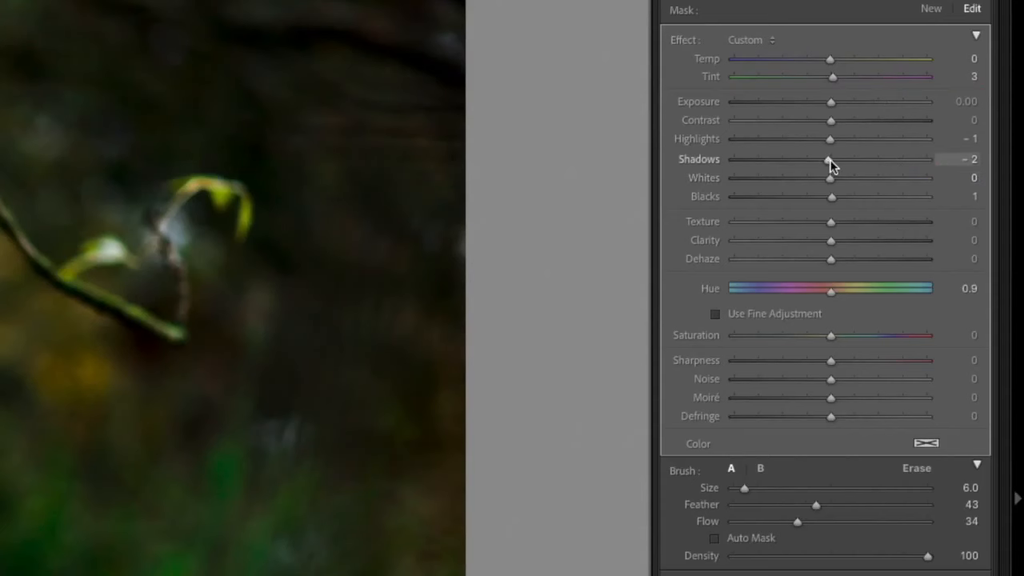
pyautogui.moveTo(941, 126); pyautogui.dragTo(954, 85)
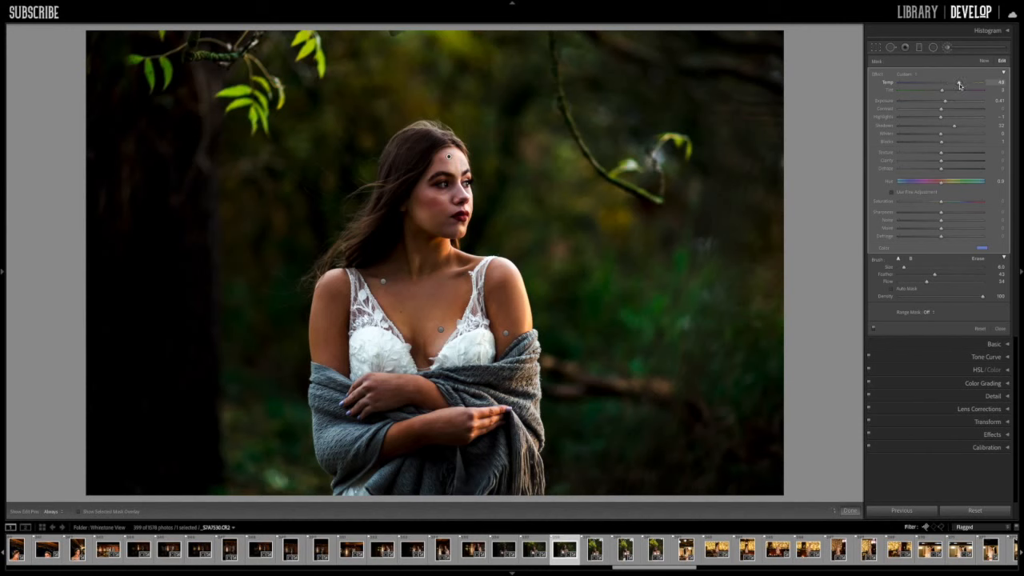
pyautogui.moveTo(961, 85); pyautogui.dragTo(963, 85)
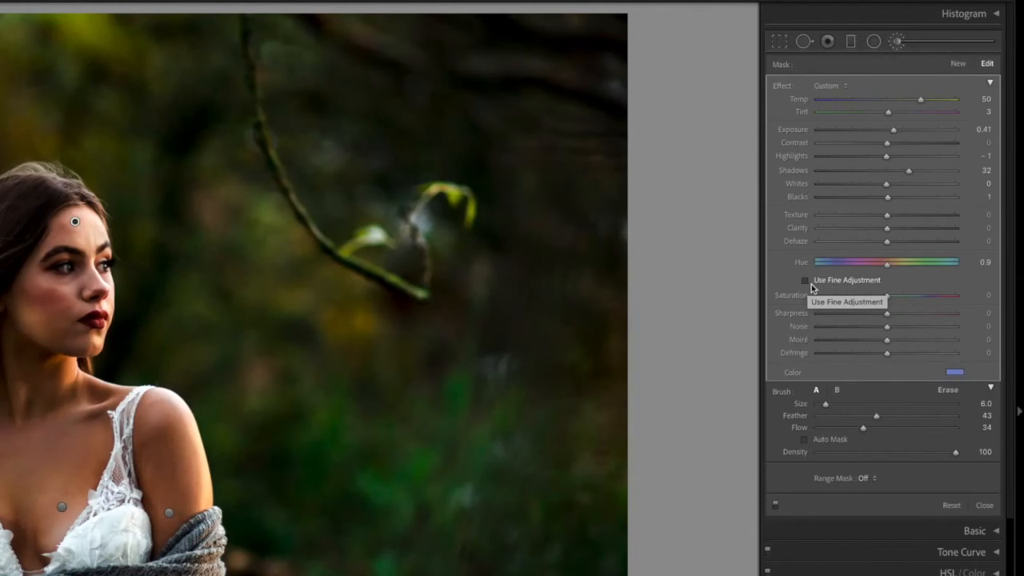
pyautogui.click(811, 285)
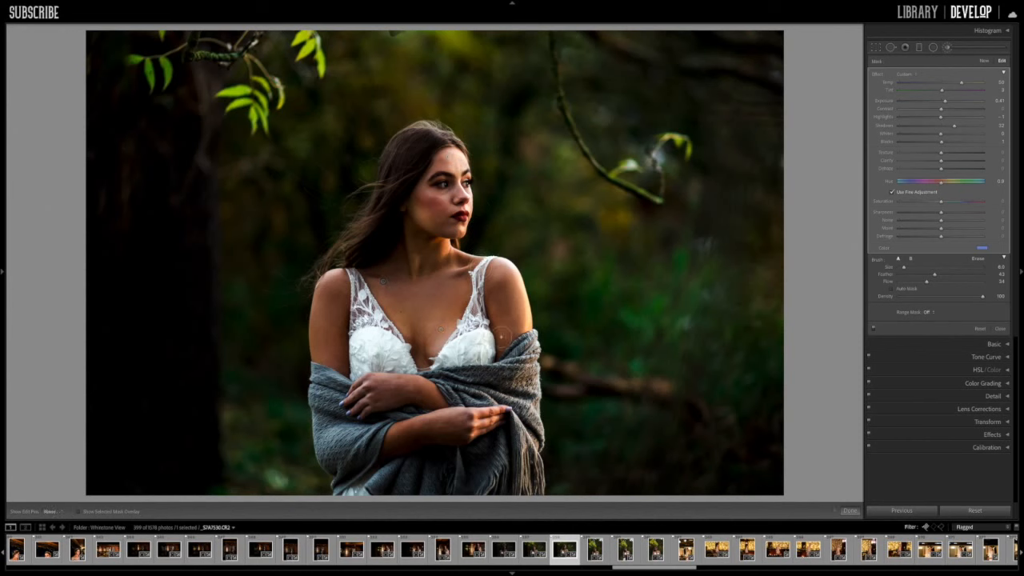
# Step: Extend the brush mask over the woman's bare shoulders and upper arms using the mask overlay, and hide the overlay
pyautogui.click(80, 511)
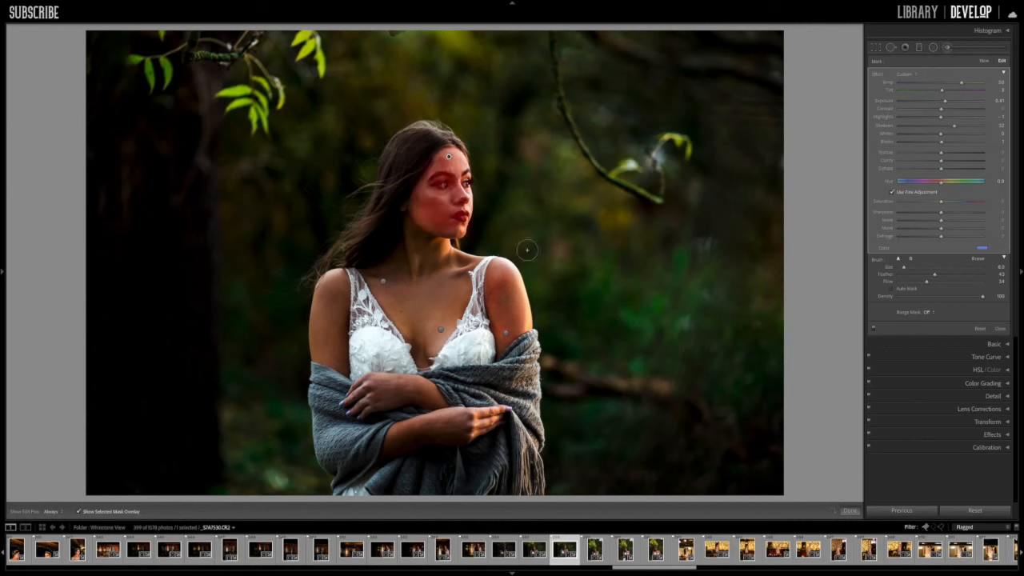
pyautogui.press('h')
pyautogui.moveTo(528, 282); pyautogui.dragTo(538, 325)
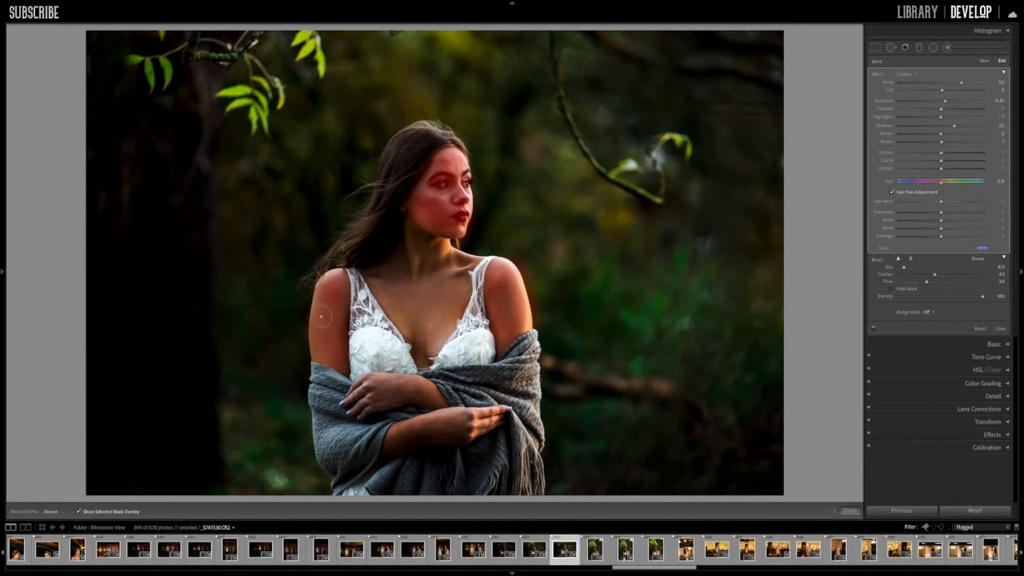
pyautogui.press('h')
pyautogui.press('o')
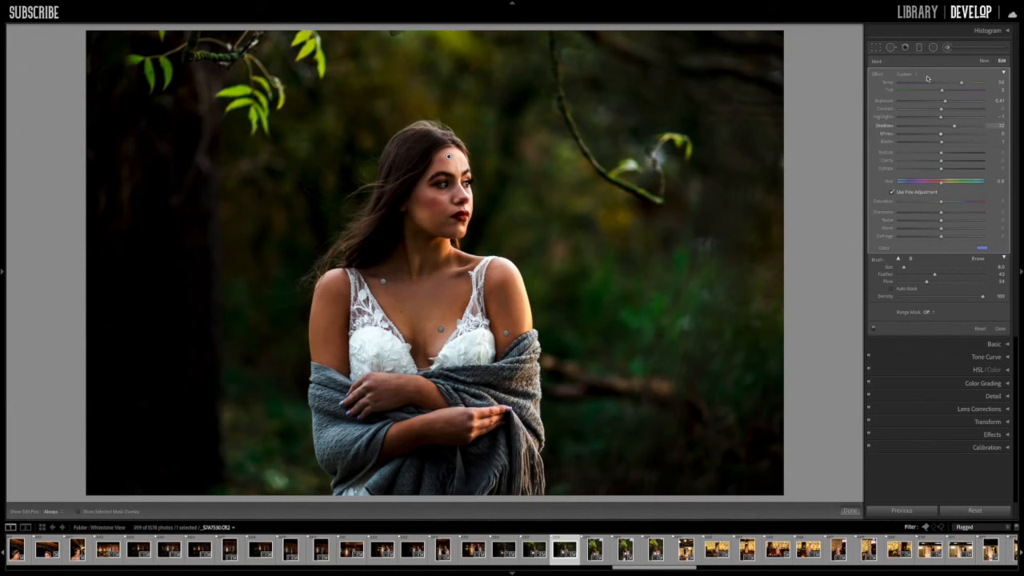
# Step: Warm the skin mask by raising Temp, reduce its Shadows to 15, and lower its Highlights
pyautogui.moveTo(962, 84); pyautogui.dragTo(966, 84)
pyautogui.moveTo(954, 128); pyautogui.dragTo(949, 128)
pyautogui.moveTo(926, 119); pyautogui.dragTo(916, 119)
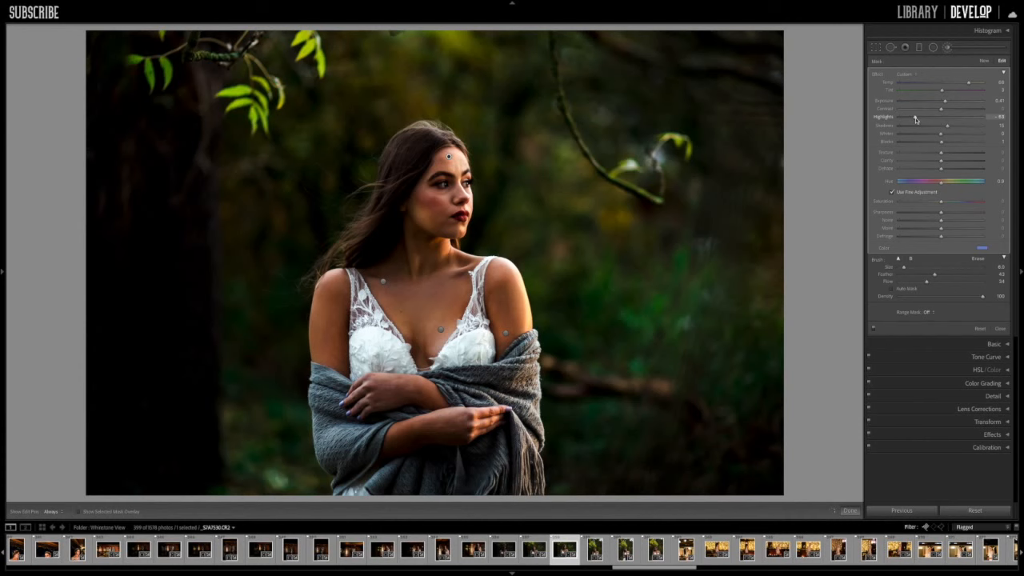